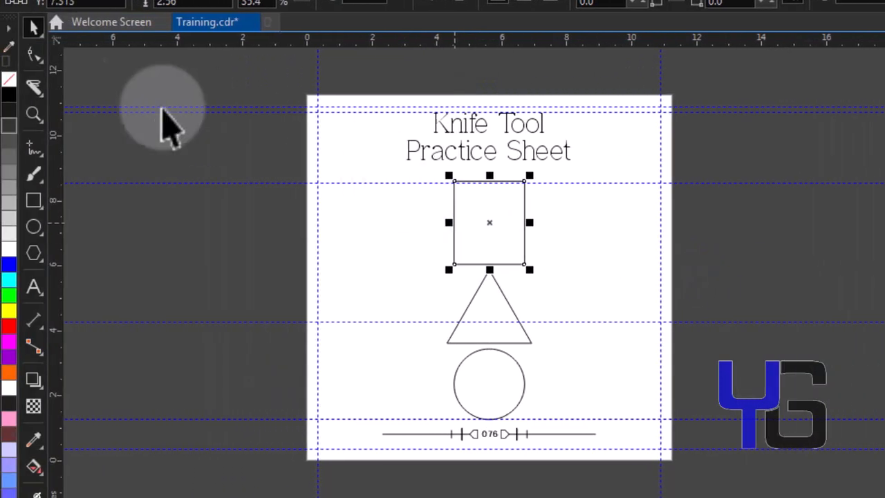
Split the rectangle in two with the Knife tool along a straight horizontal line just above its centre
left_click(32, 86)
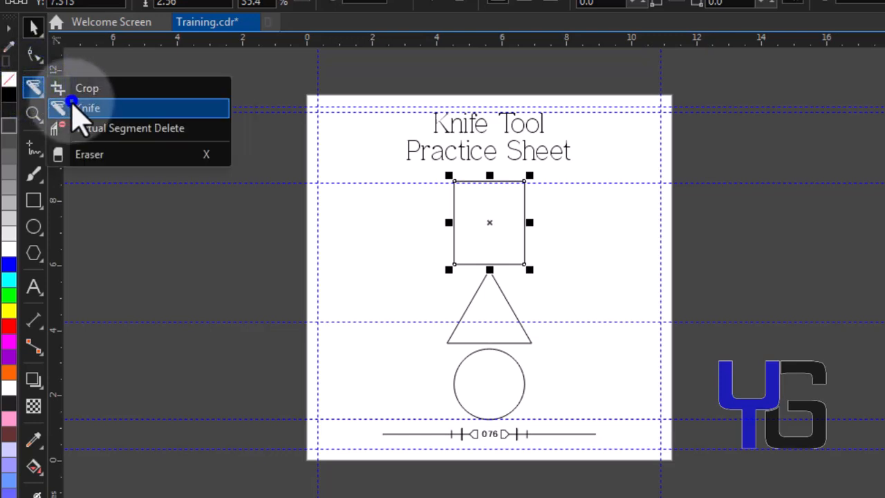
left_click(73, 107)
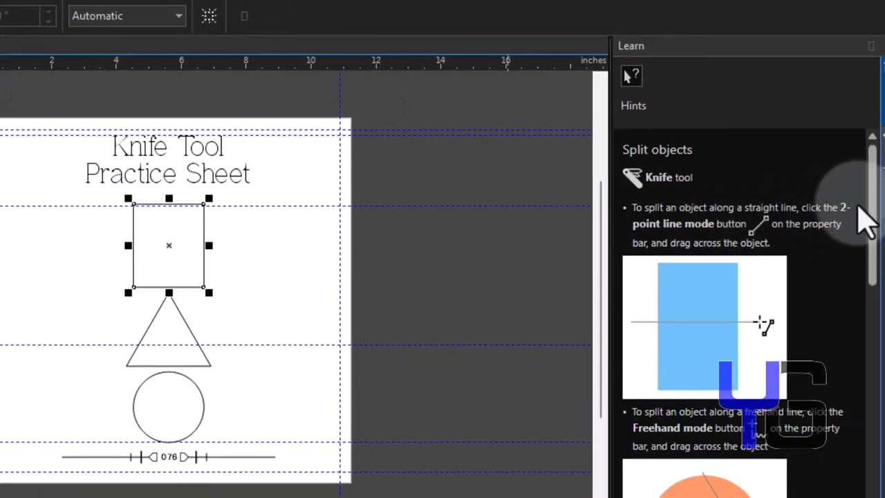
left_click_drag(870, 205, 872, 169)
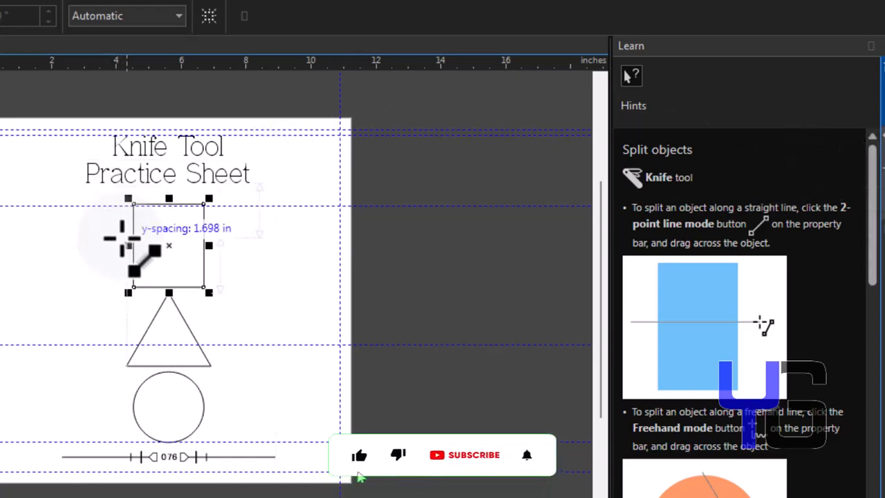
left_click_drag(119, 241, 263, 242)
key("space")
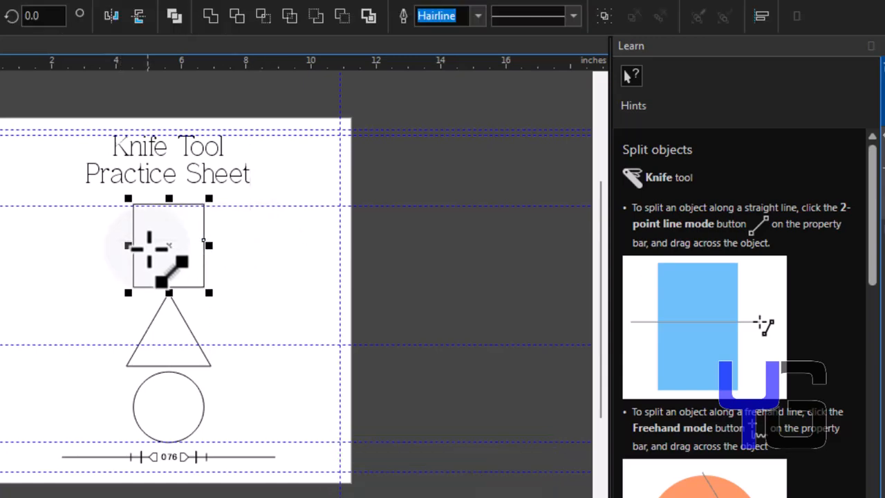
Separate the cut rectangle by moving its lower piece slightly to the left of the upper one, and deselect it
left_click_drag(181, 263, 133, 267)
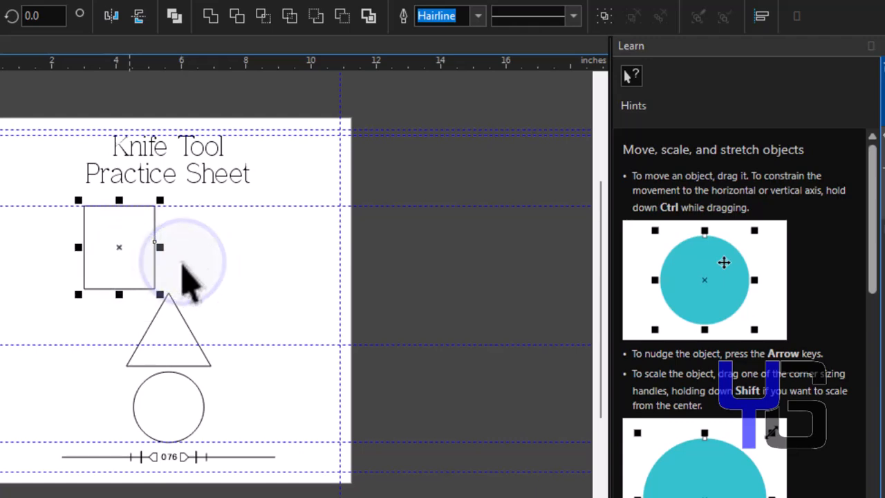
key("ctrl+z")
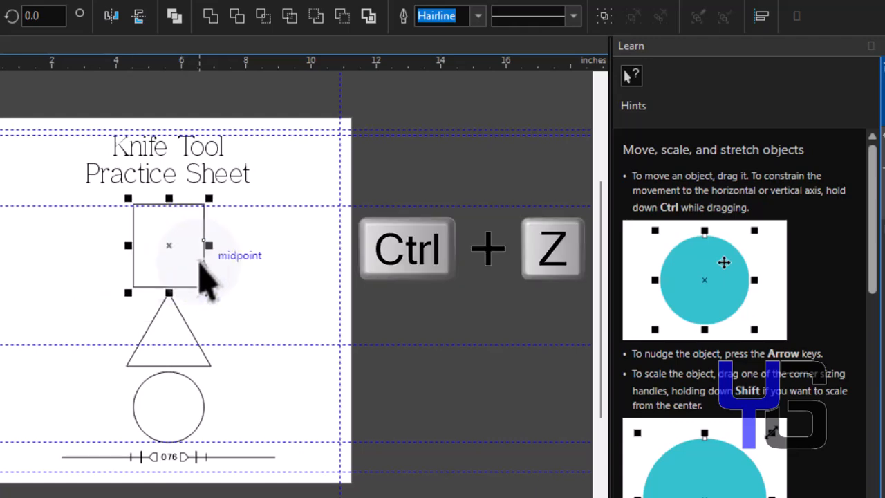
left_click(251, 263)
left_click(205, 263)
left_click(200, 264)
mouse_move(202, 265)
left_mouse_down()
mouse_move(184, 268)
mouse_move(196, 265)
left_mouse_up()
key("Escape")
left_click(262, 255)
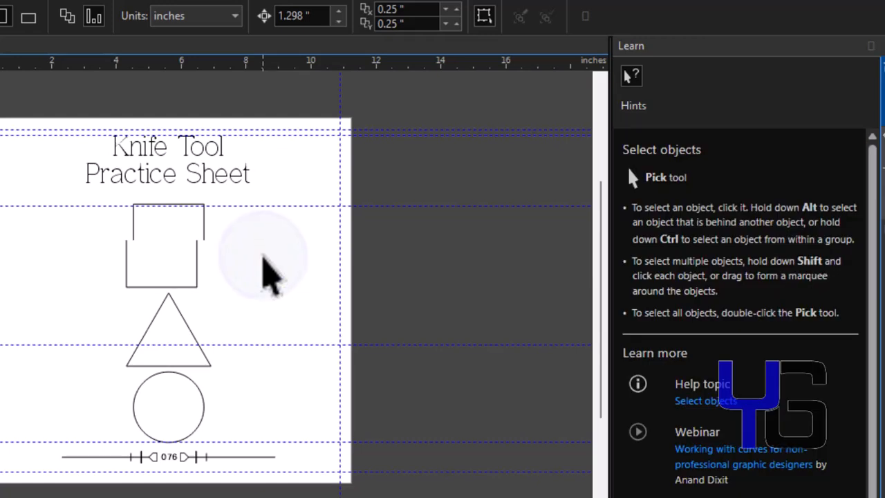
Cut the triangle across its middle with the Knife tool in Freehand mode
left_click(166, 337)
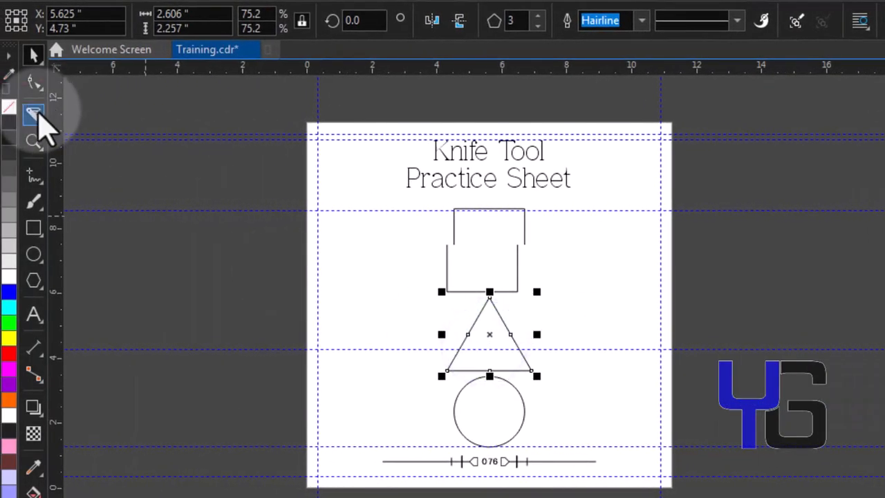
left_click(35, 115)
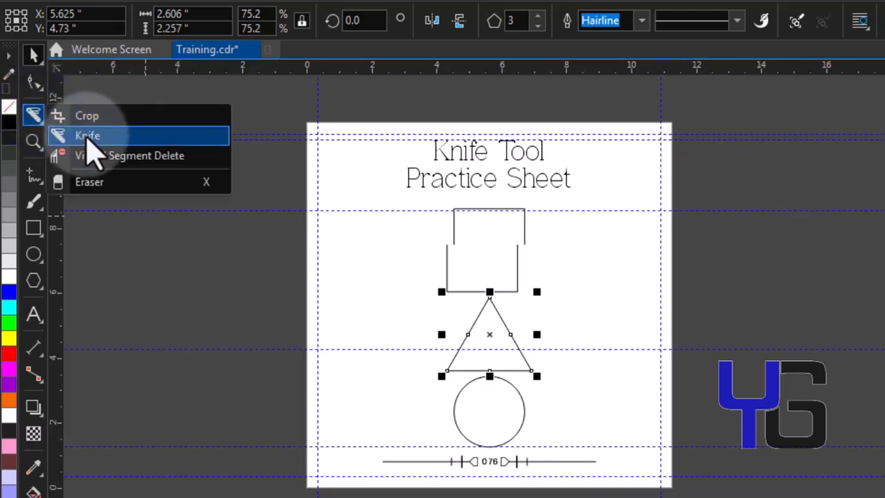
left_click(88, 136)
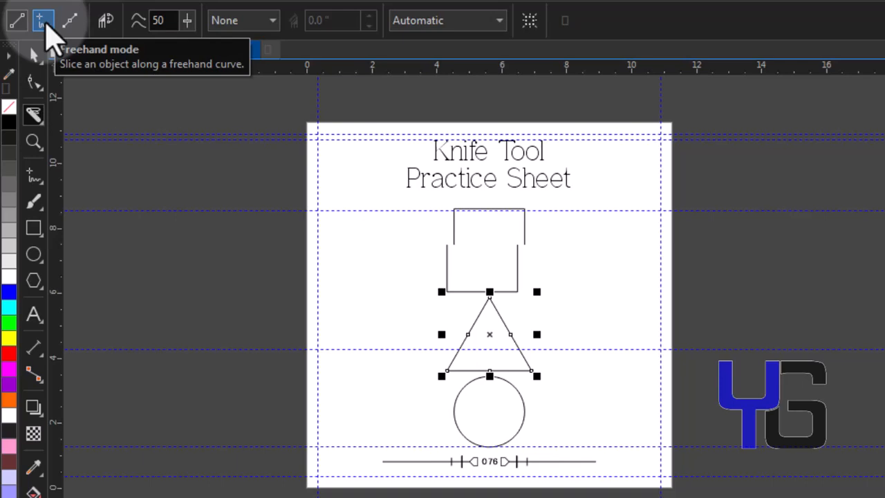
left_click(44, 25)
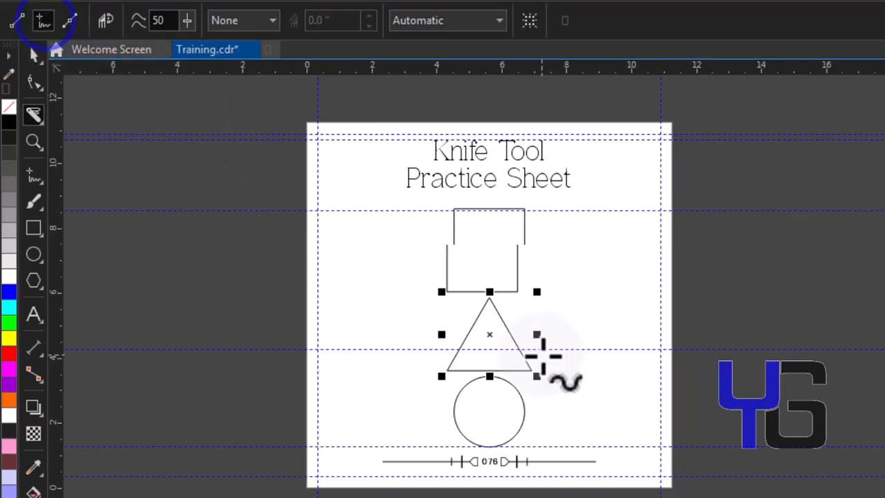
mouse_move(449, 335)
left_mouse_down()
mouse_move(485, 345)
mouse_move(514, 332)
mouse_move(533, 353)
left_mouse_up()
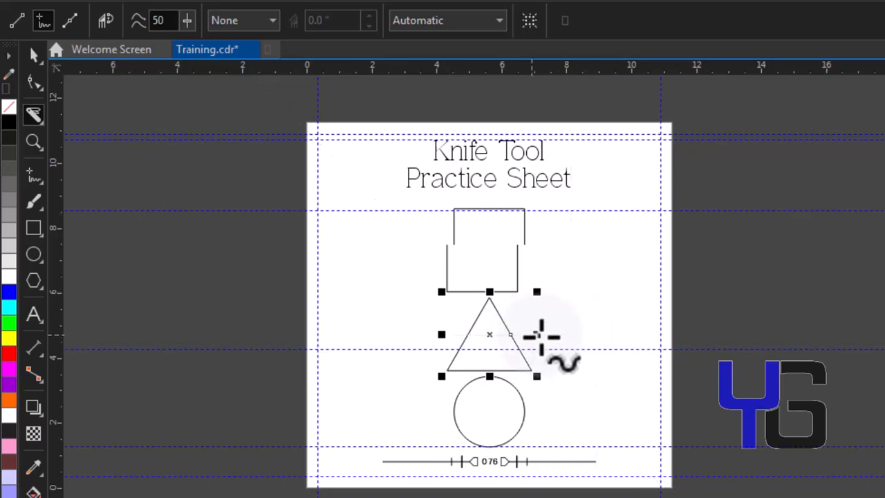
key("Escape")
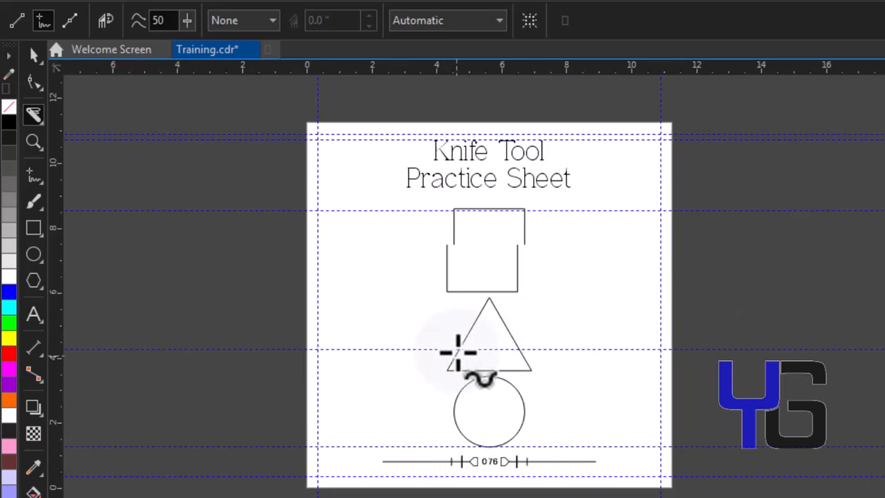
Move the upper piece of the cut triangle slightly to the right of the lower piece, and deselect it
key("space")
left_click(34, 54)
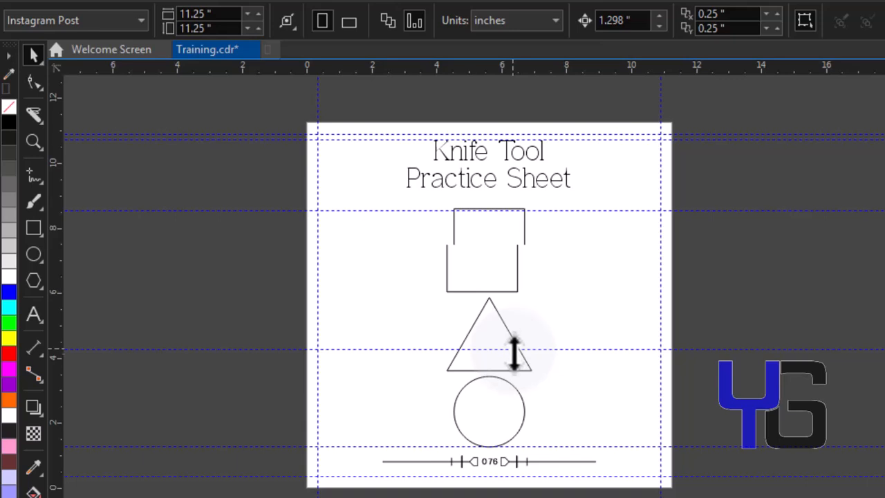
mouse_move(516, 366)
left_mouse_down()
mouse_move(492, 370)
mouse_move(519, 362)
left_mouse_up()
key("ctrl+c")
left_click(498, 320)
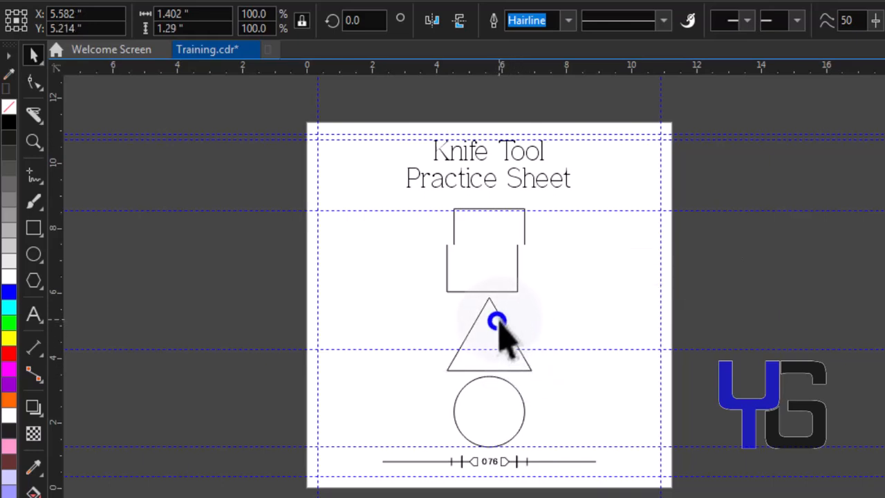
left_click_drag(488, 320, 524, 337)
left_click(585, 335)
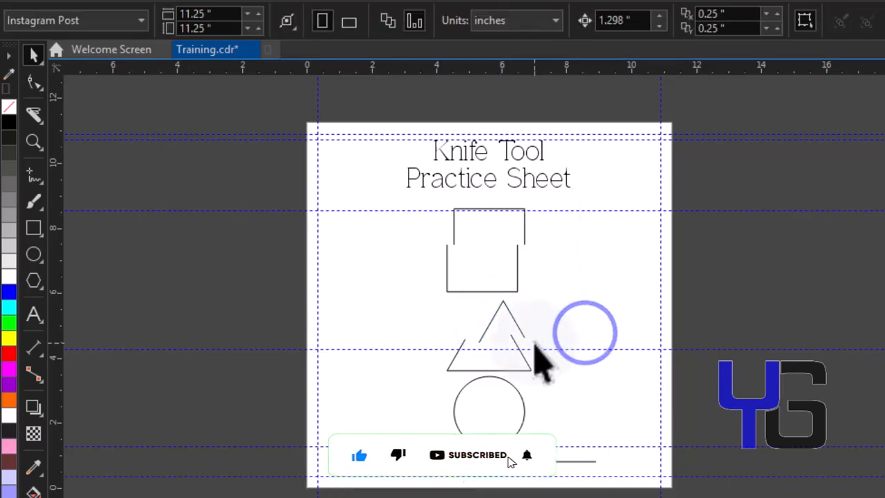
Select the circle and set the Knife tool to Bézier mode
left_click(518, 412)
left_click(38, 121)
left_click(107, 137)
left_click(69, 22)
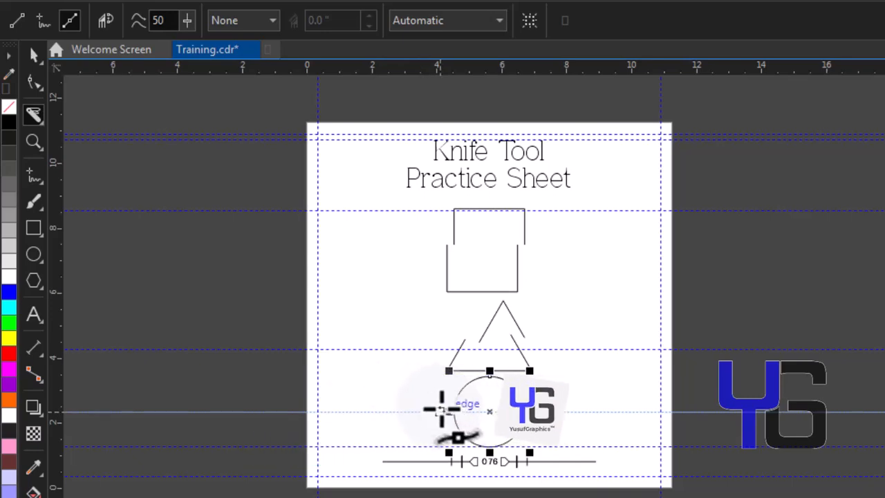
left_click_drag(443, 411, 470, 425)
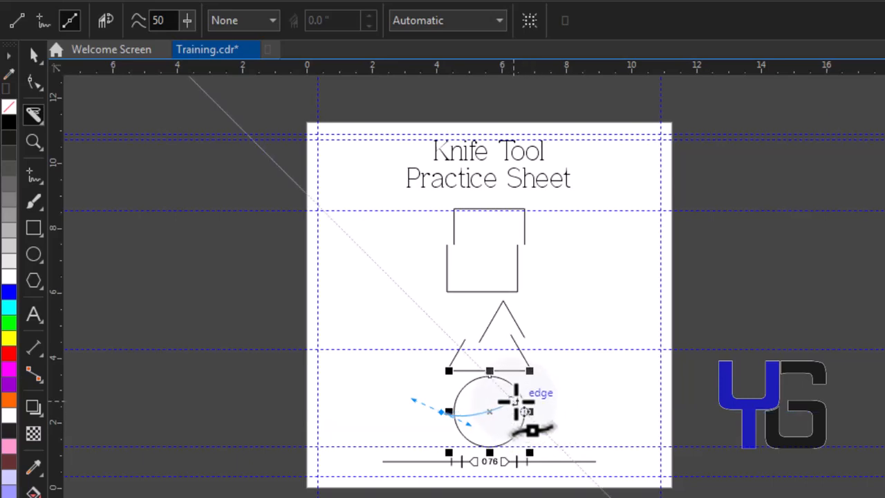
left_click_drag(523, 391, 560, 406)
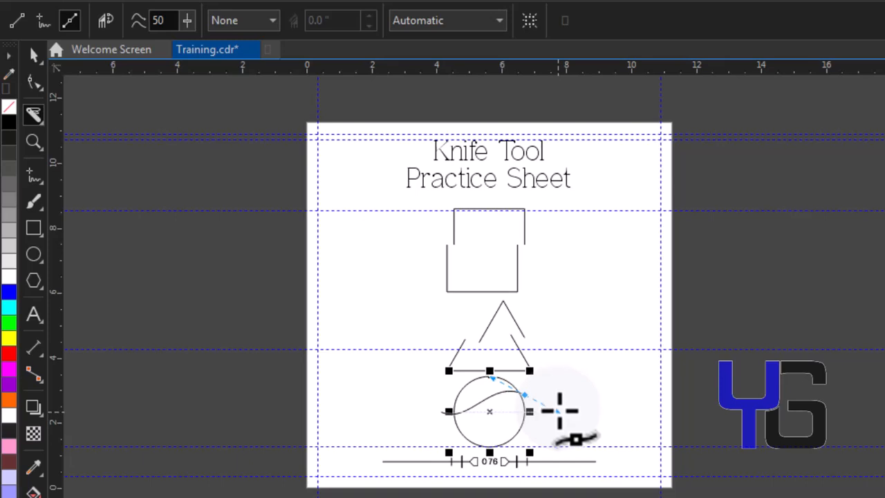
mouse_move(559, 413)
left_mouse_down()
mouse_move(563, 424)
mouse_move(561, 401)
mouse_move(562, 414)
mouse_move(524, 417)
mouse_move(565, 416)
mouse_move(490, 411)
mouse_move(569, 409)
left_mouse_up()
key("ctrl+z")
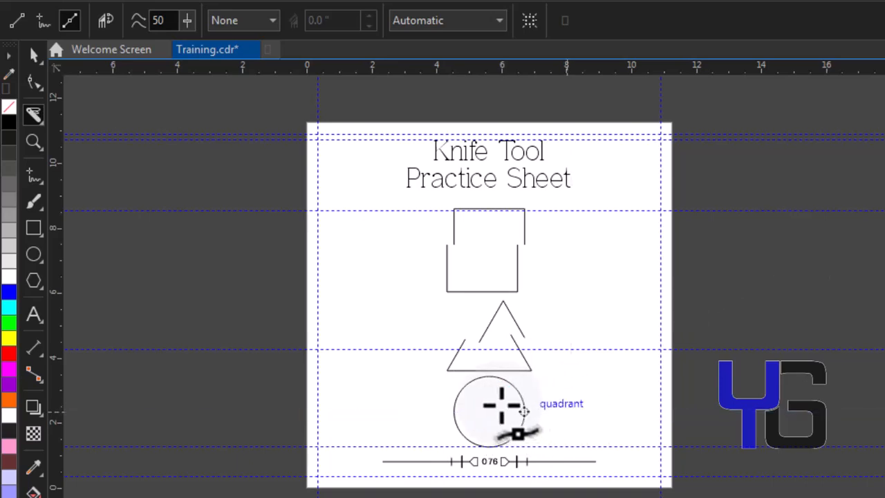
left_click(519, 407)
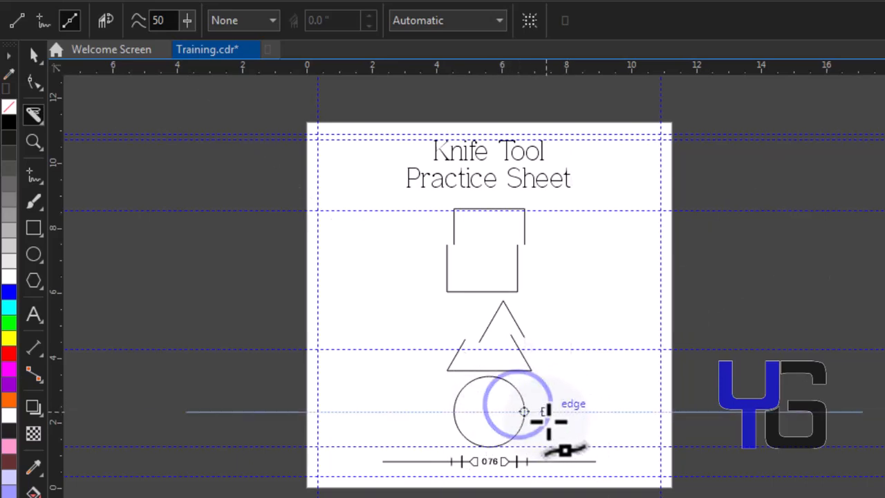
left_click(445, 411)
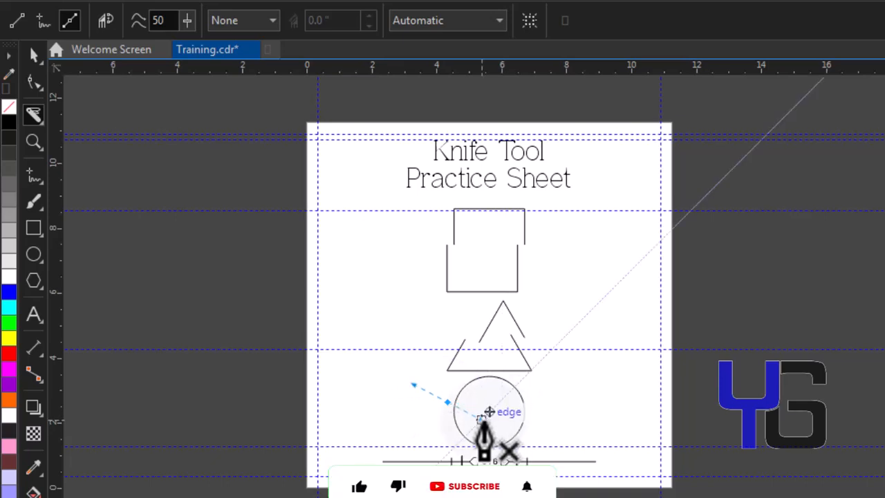
left_click(535, 406)
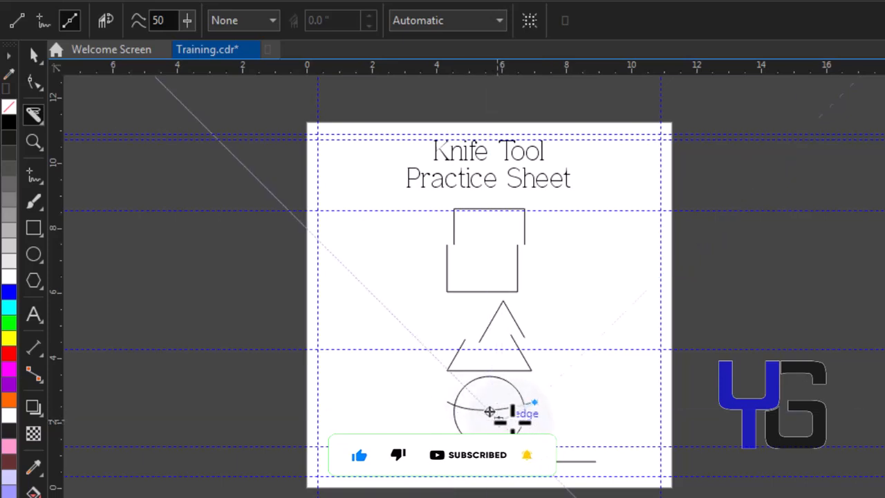
left_click(531, 412)
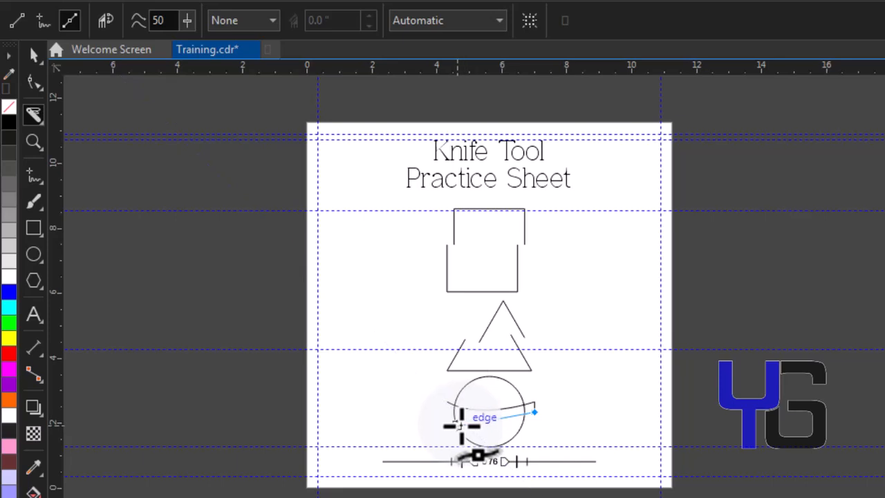
mouse_move(445, 411)
left_mouse_down()
mouse_move(430, 403)
mouse_move(559, 411)
mouse_move(458, 409)
left_mouse_up()
key("ctrl+z")
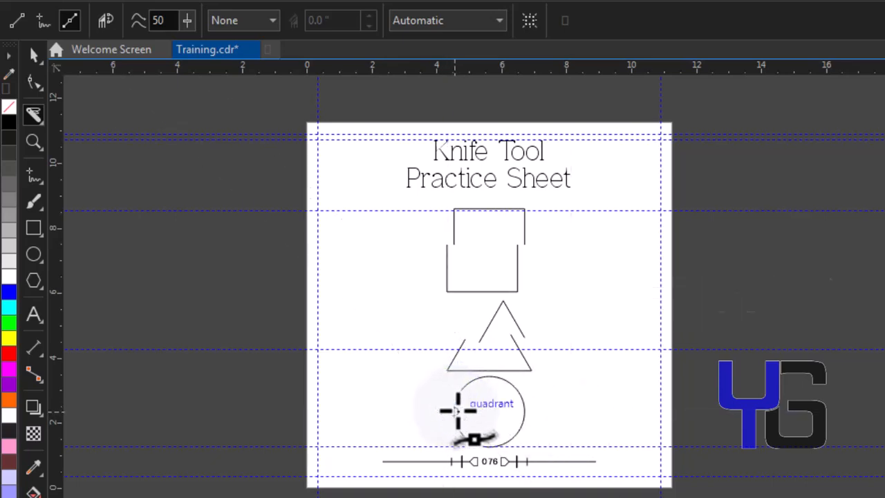
left_click(441, 402)
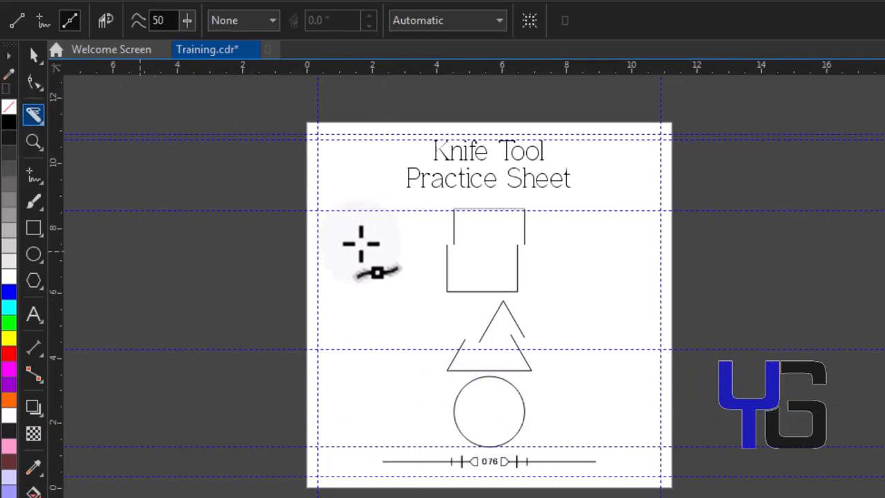
Start a Bézier-mode Knife cut on the circle with a rising curve from outside its left edge to its upper right edge
key("space")
left_click(488, 393)
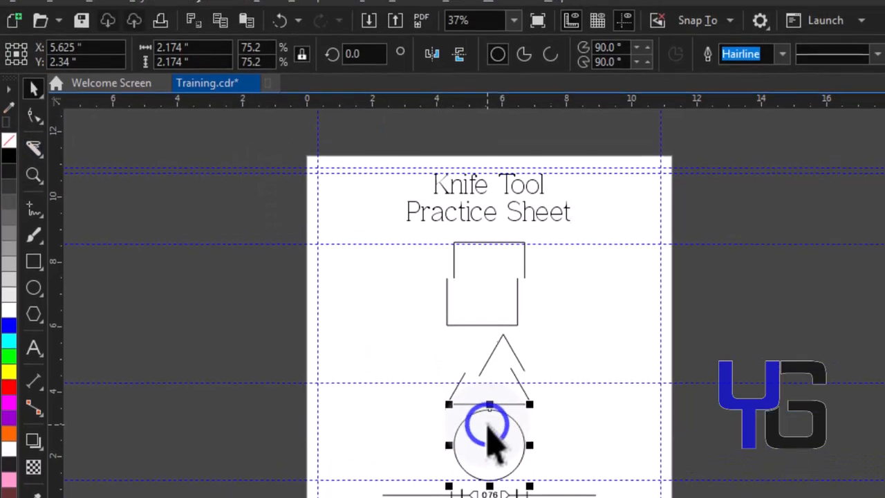
left_click(514, 18)
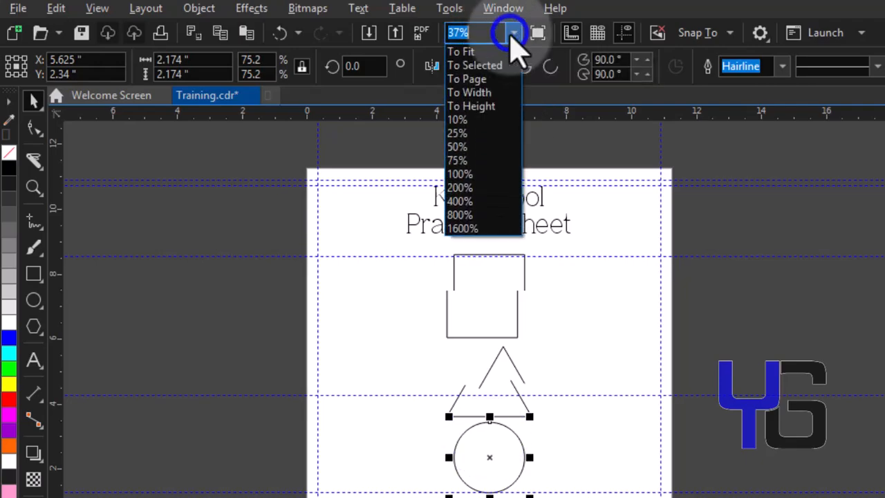
left_click(502, 65)
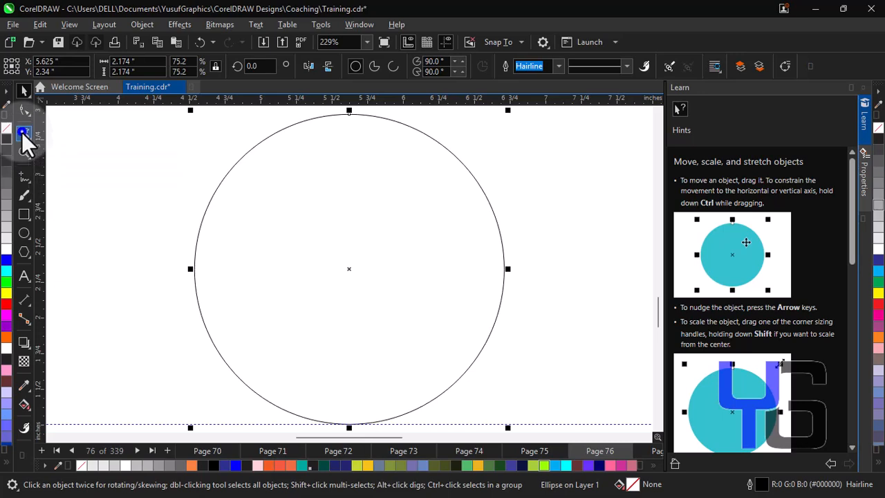
left_click(24, 132)
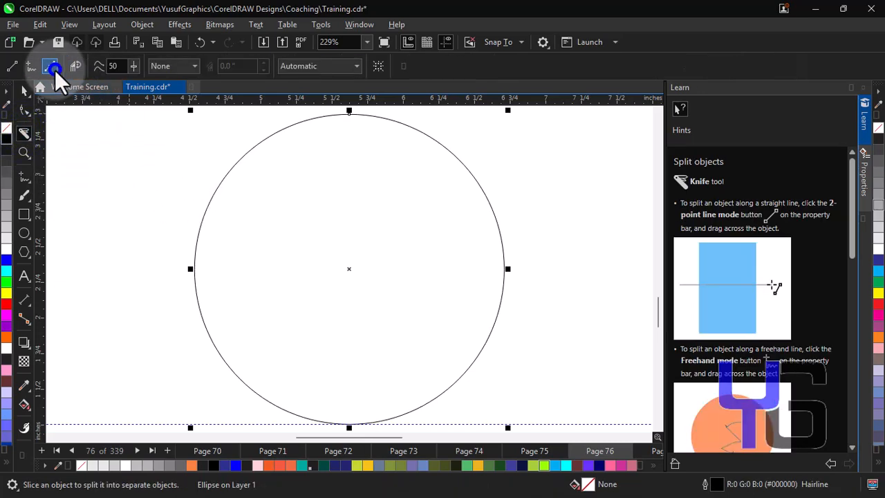
left_click_drag(165, 243, 230, 267)
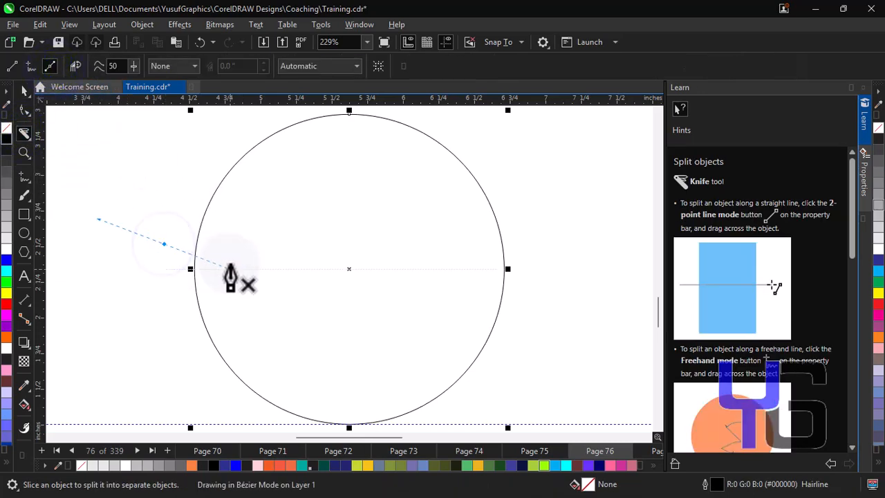
left_click(510, 200)
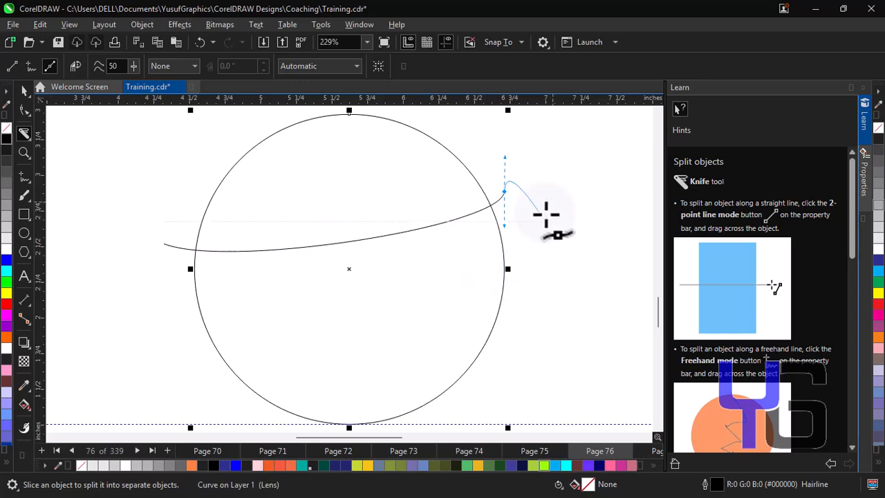
Loop the Bézier cut line around outside the circle's right edge, return it below the first curve, and close it at its starting node
left_click_drag(538, 203, 537, 252)
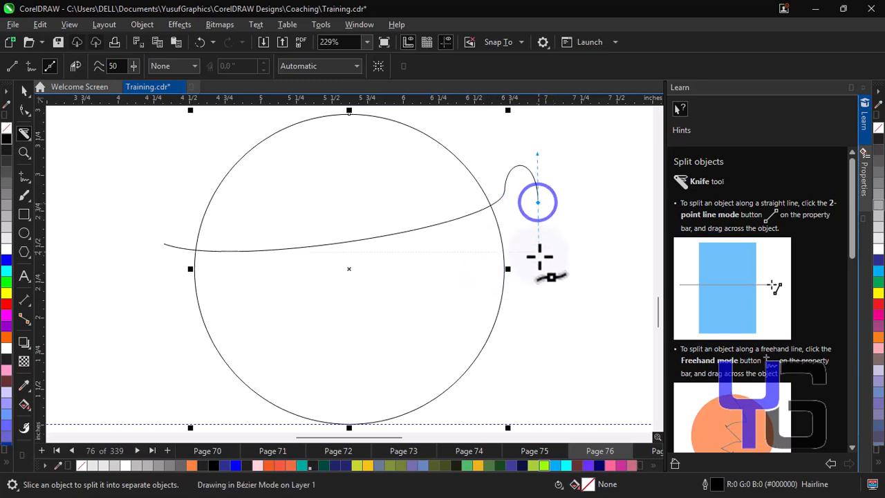
left_click(421, 270)
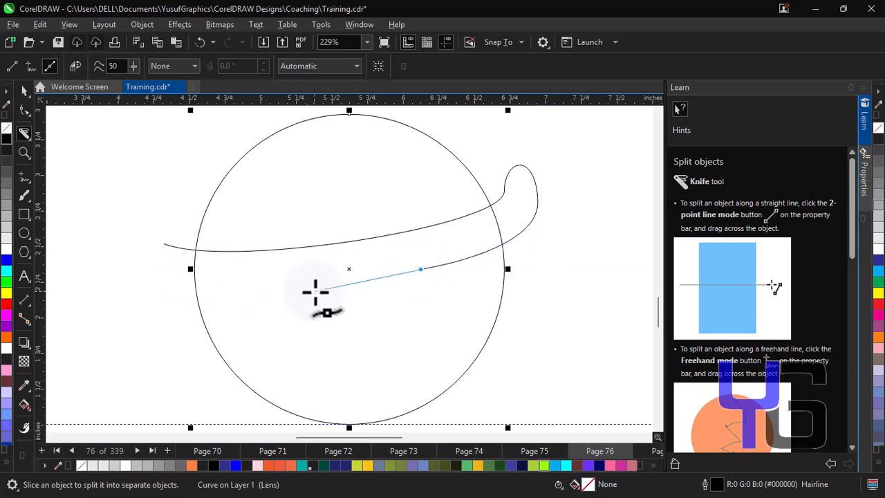
left_click(168, 286)
left_click_drag(168, 286, 163, 243)
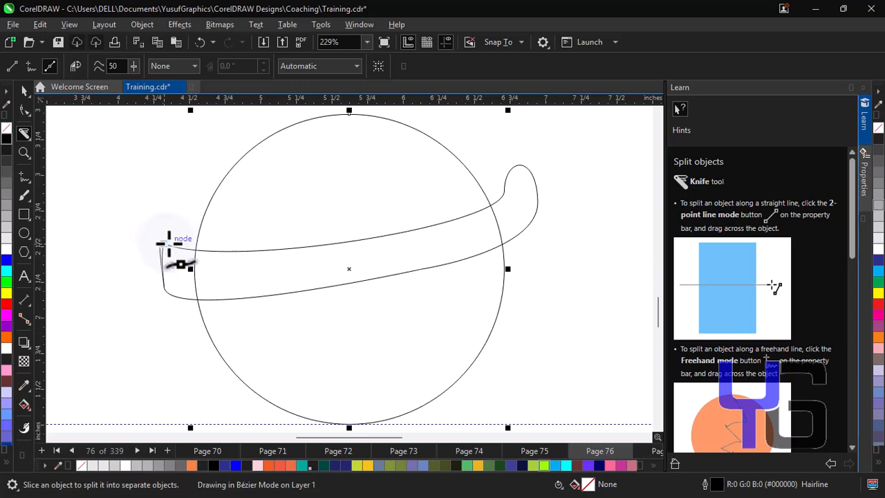
left_click(219, 250)
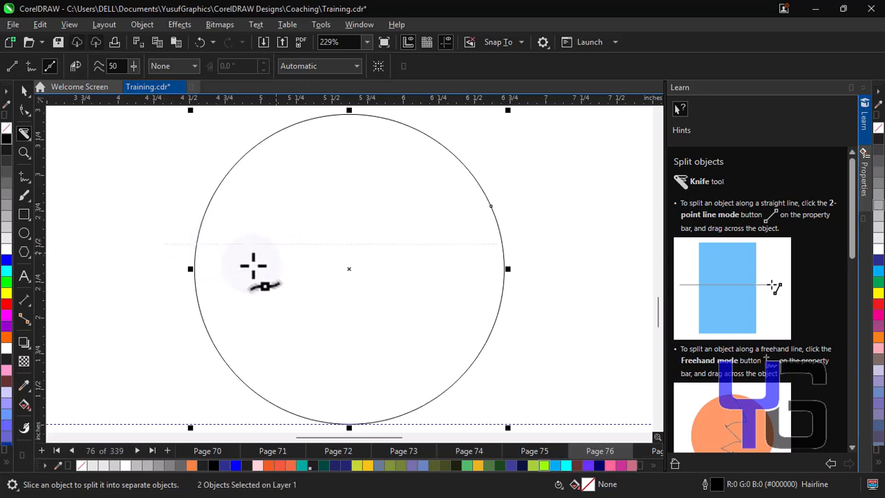
Move the large piece of the cut circle slightly up and left, return it close to its original place, and deselect it
left_click(24, 89)
left_click(163, 200)
left_click(259, 268)
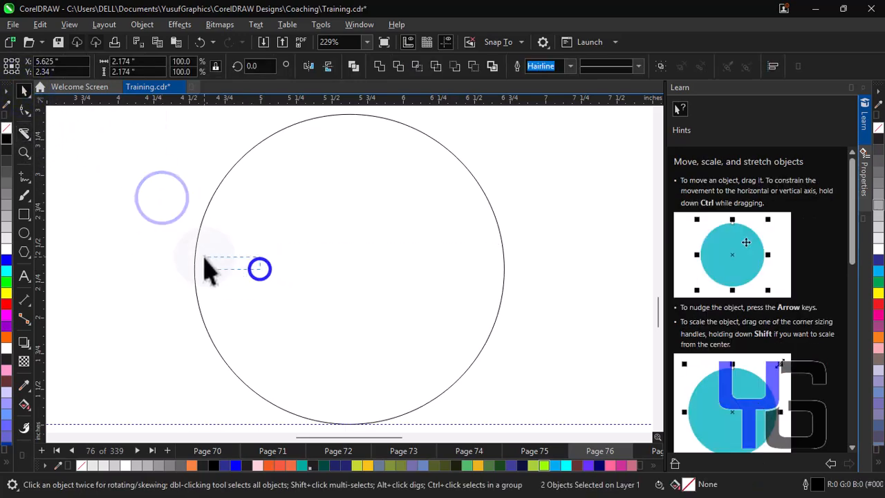
left_click_drag(200, 257, 182, 251)
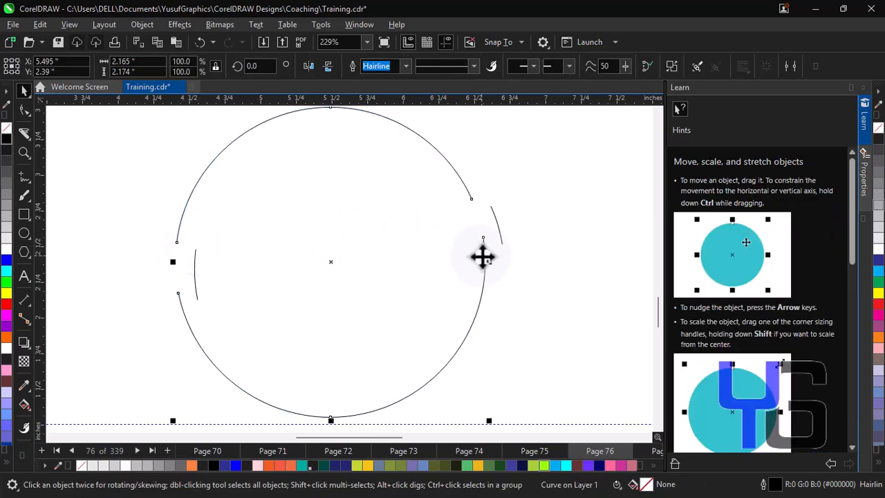
mouse_move(493, 261)
left_mouse_down()
mouse_move(512, 263)
mouse_move(499, 271)
left_mouse_up()
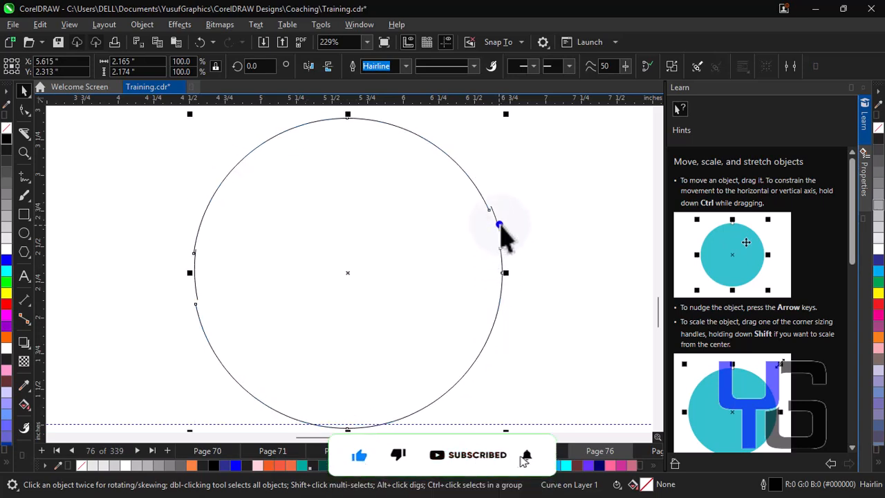
left_click(500, 227)
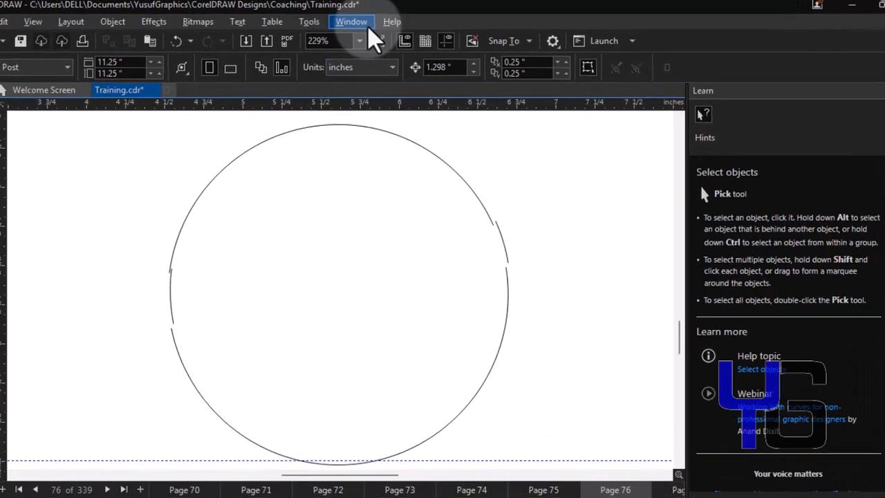
Shift the circle's large piece left and slightly up, away from the two small side arcs, and deselect it
left_click(359, 41)
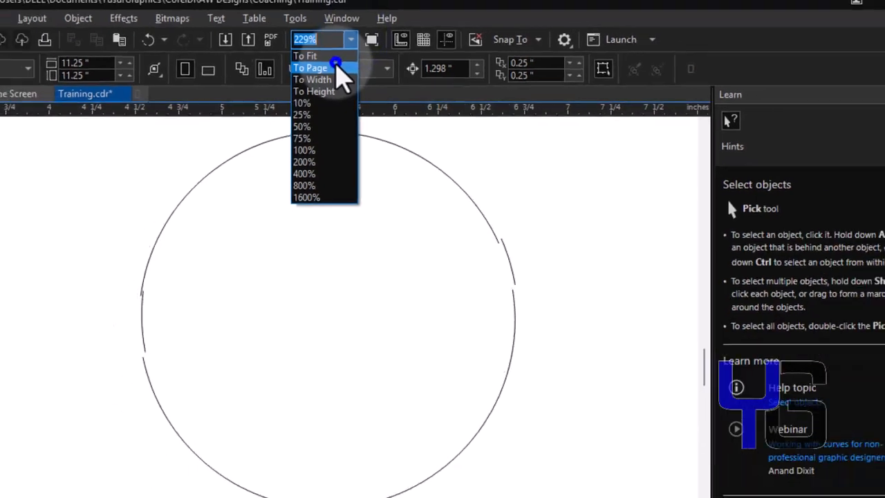
left_click(336, 67)
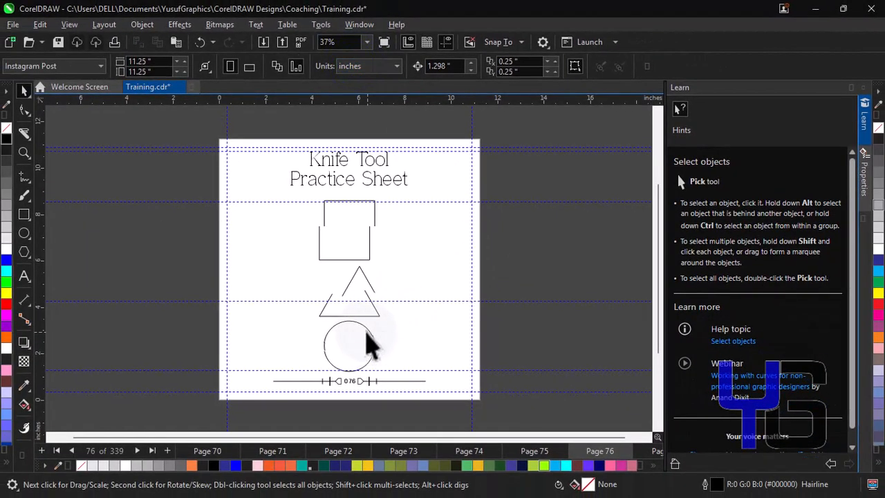
left_click_drag(362, 325, 338, 326)
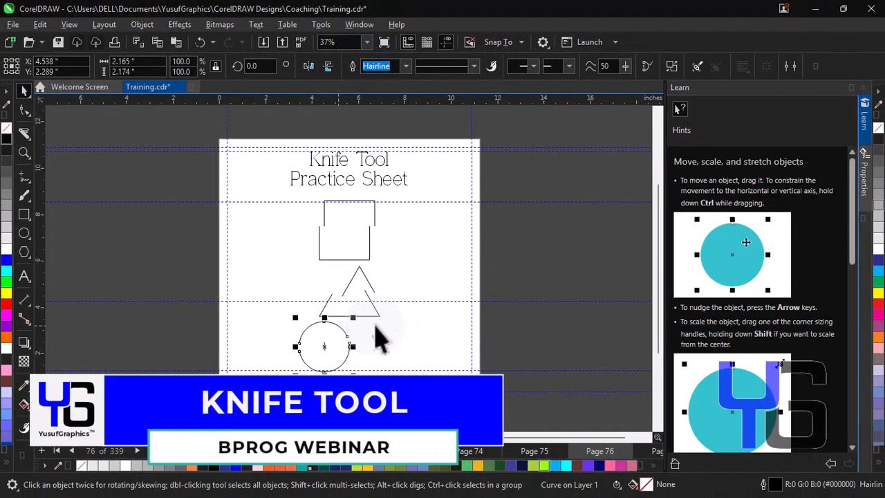
left_click(476, 317)
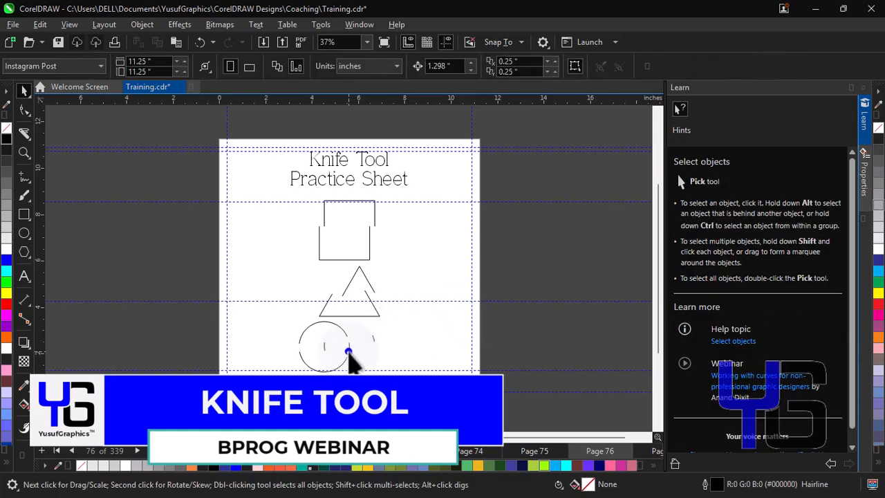
left_click_drag(348, 354, 358, 351)
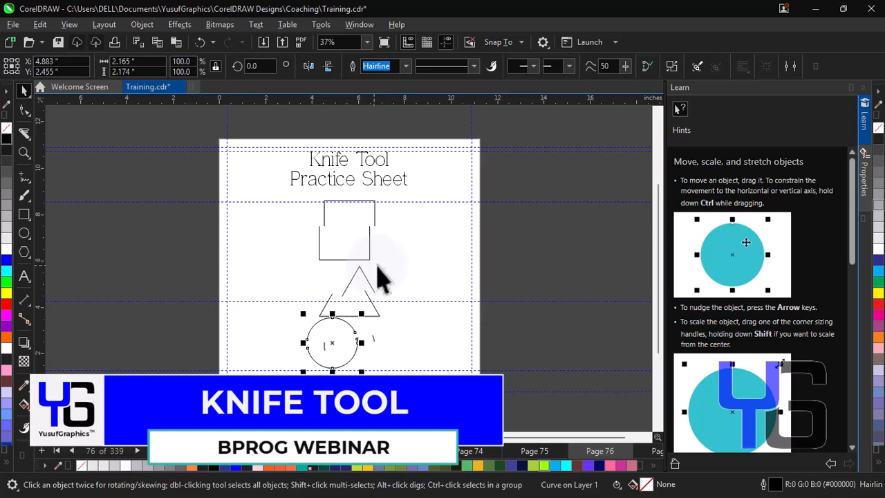
left_click(523, 270)
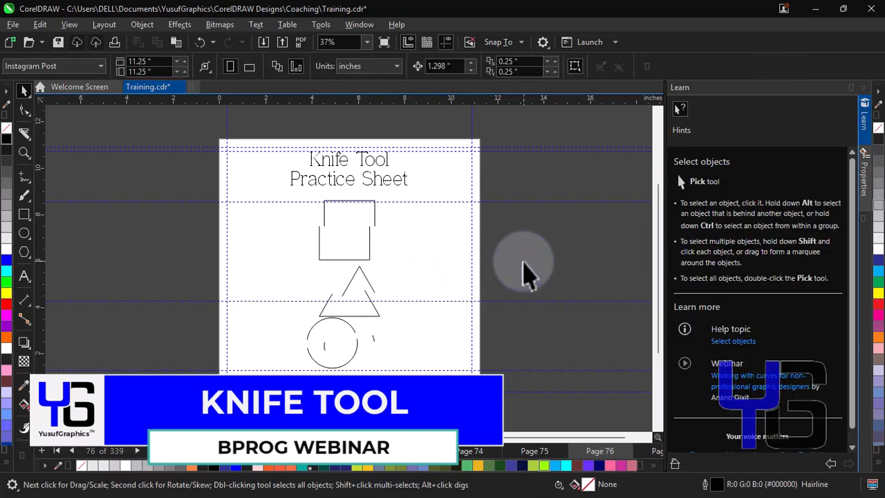